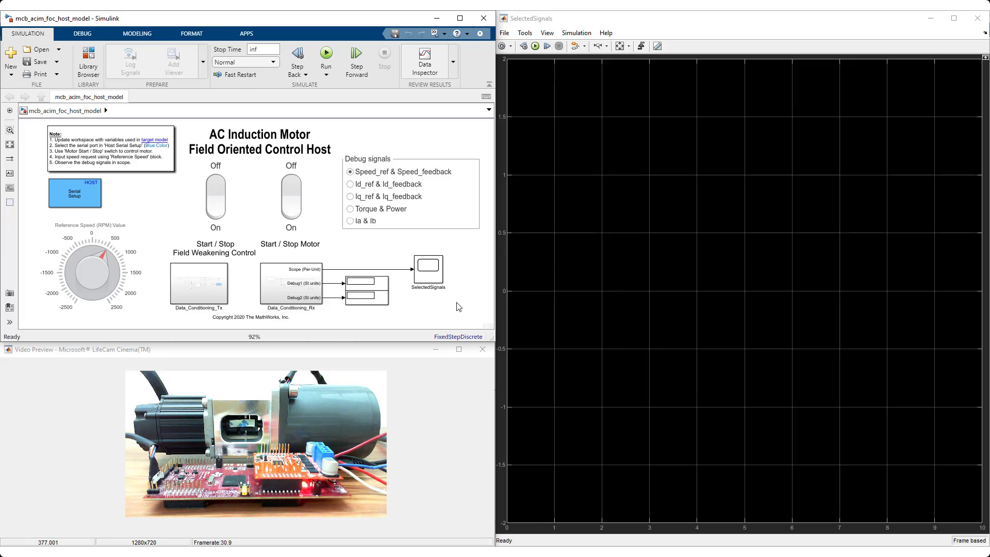
Run the host model, switch the motor on, and raise the reference speed from 500 to about 675
click(327, 57)
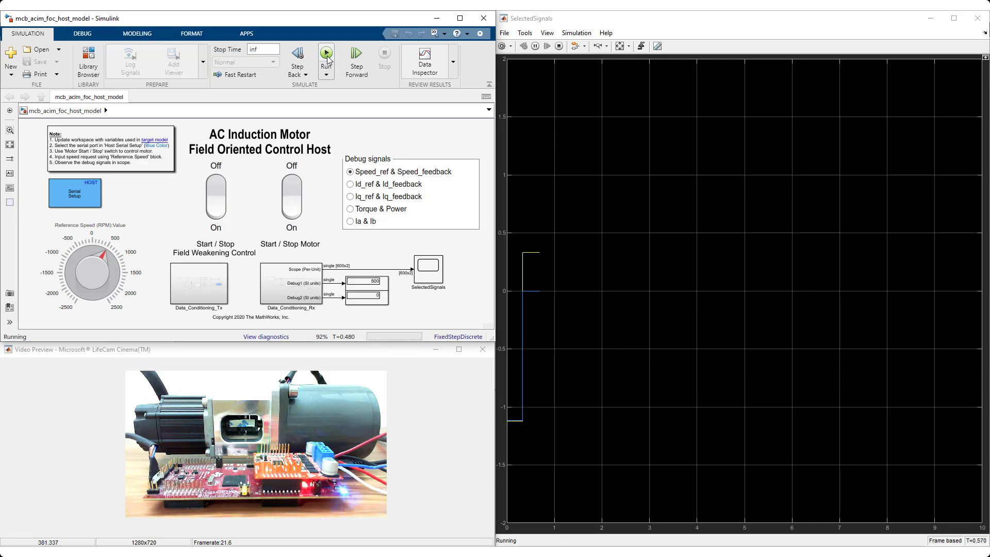
click(292, 208)
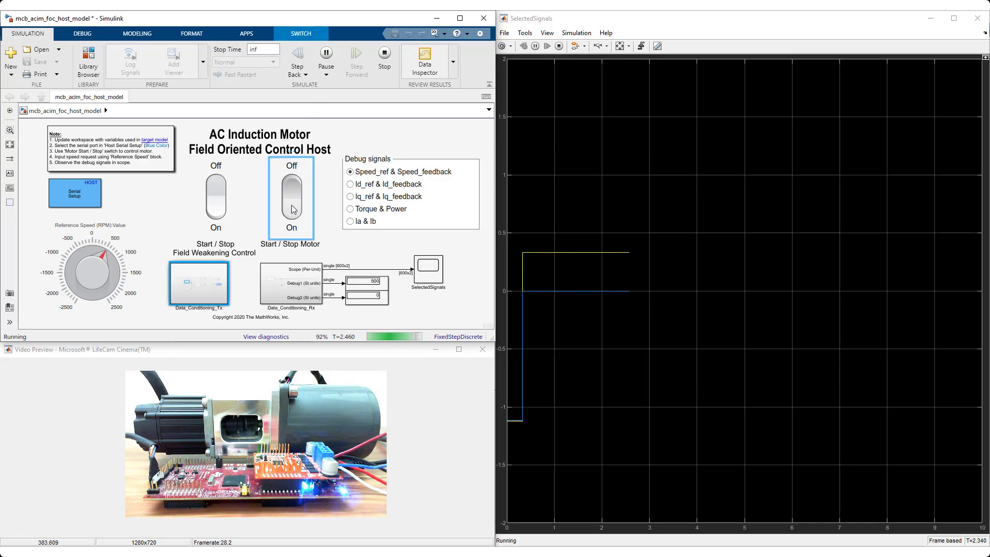
click(112, 254)
drag(111, 254, 71, 261)
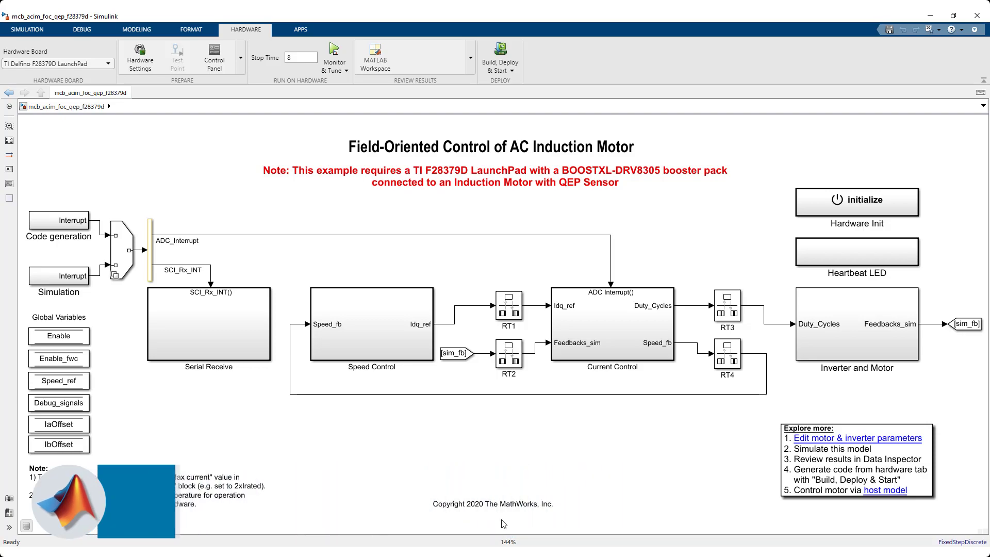
double_click(382, 345)
click(619, 342)
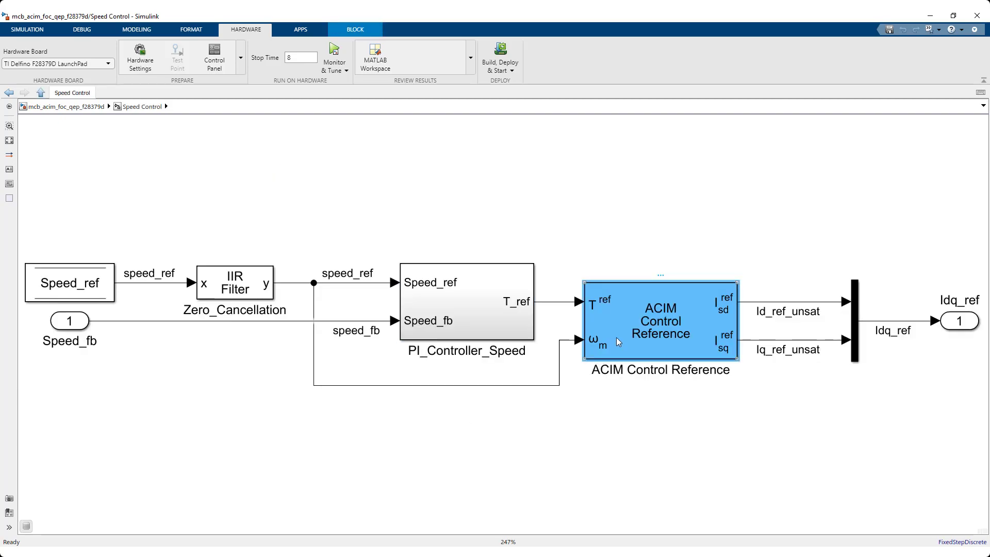
double_click(619, 342)
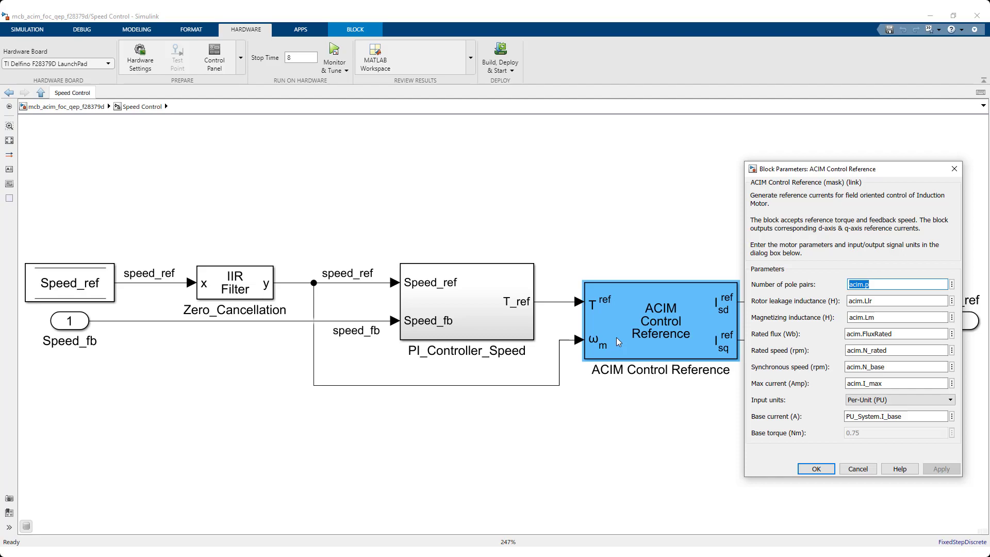
click(810, 468)
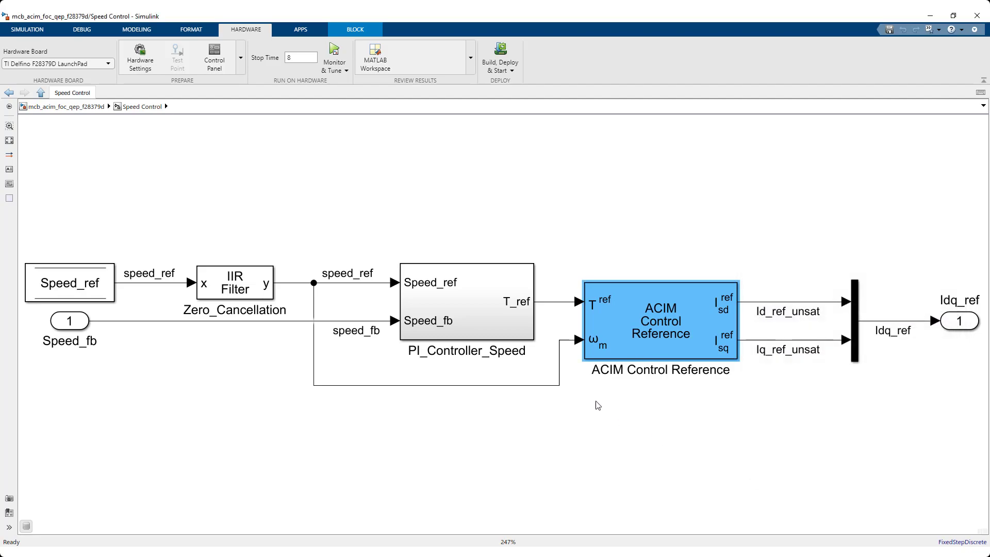
click(519, 334)
double_click(520, 334)
click(657, 360)
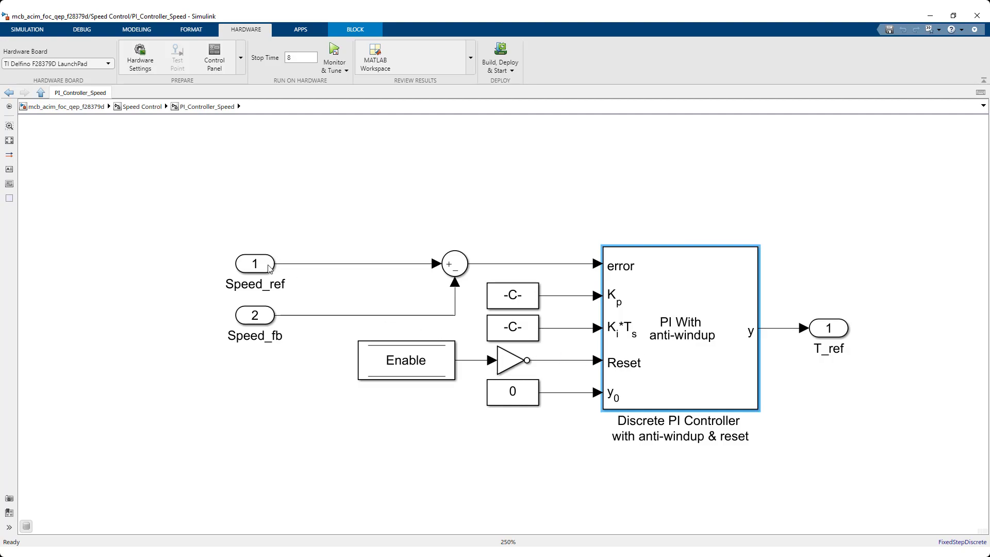
click(39, 93)
click(39, 93)
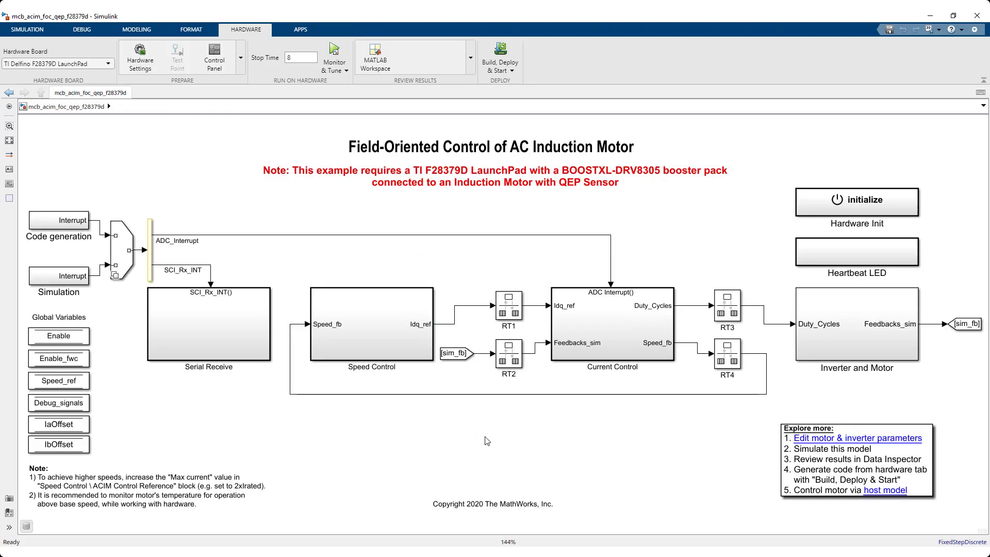
Drill down through Current Control and Control_System into the Current_Controllers subsystem
double_click(606, 346)
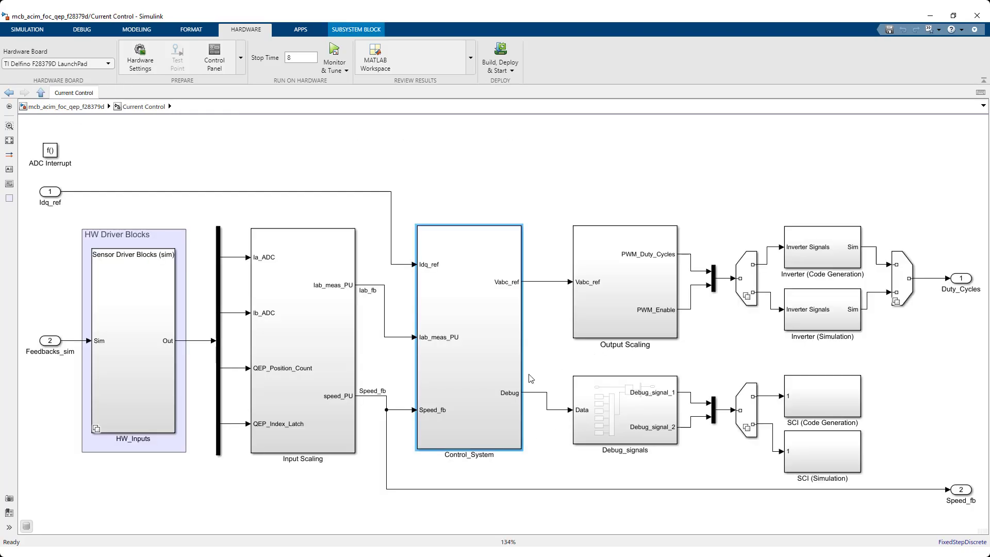
double_click(480, 374)
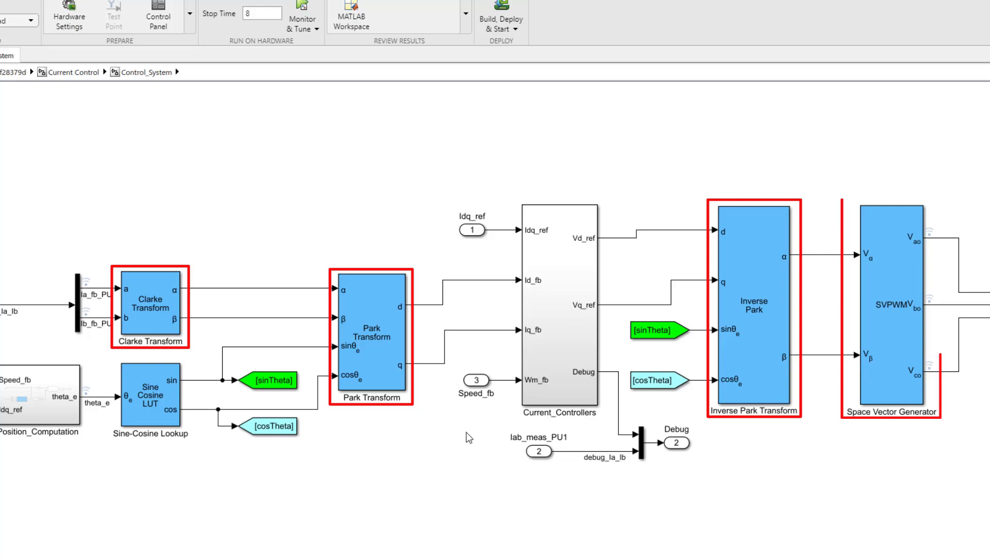
double_click(555, 364)
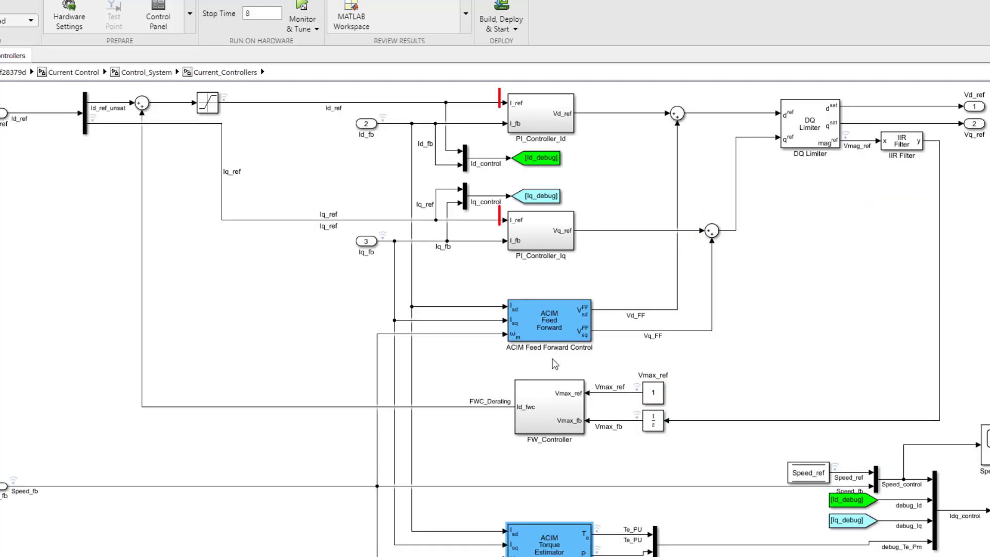
Review the ACIM Feed Forward Control and ACIM Torque Estimator block parameters
click(555, 328)
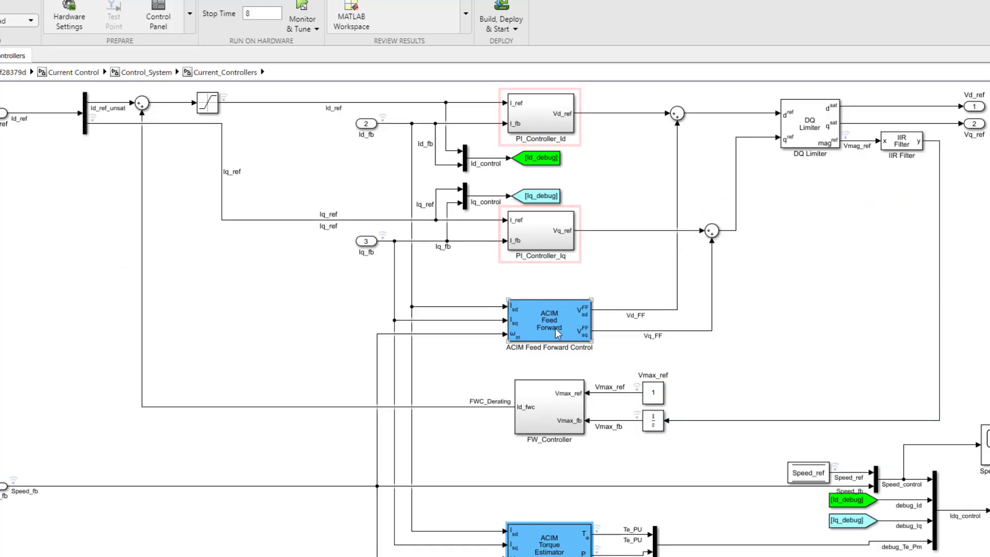
double_click(566, 322)
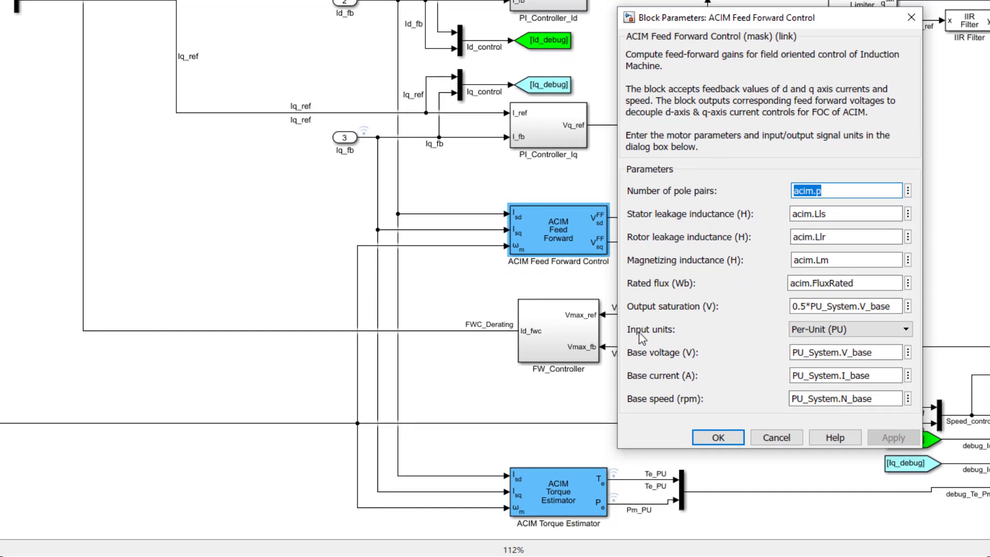
click(701, 443)
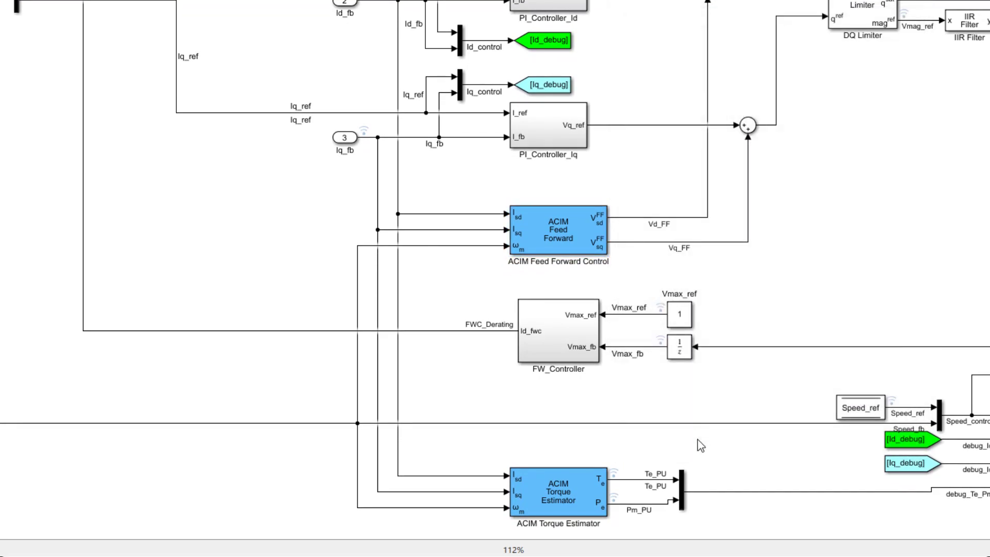
double_click(594, 481)
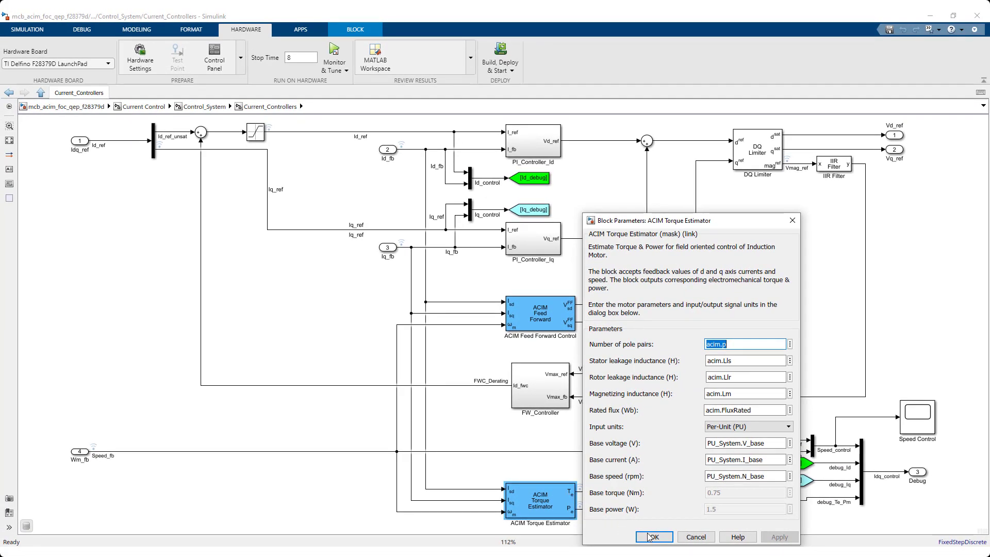
click(652, 537)
Inspect the ACIM Slip Speed Estimator parameters inside the Position_Computation subsystem
click(42, 94)
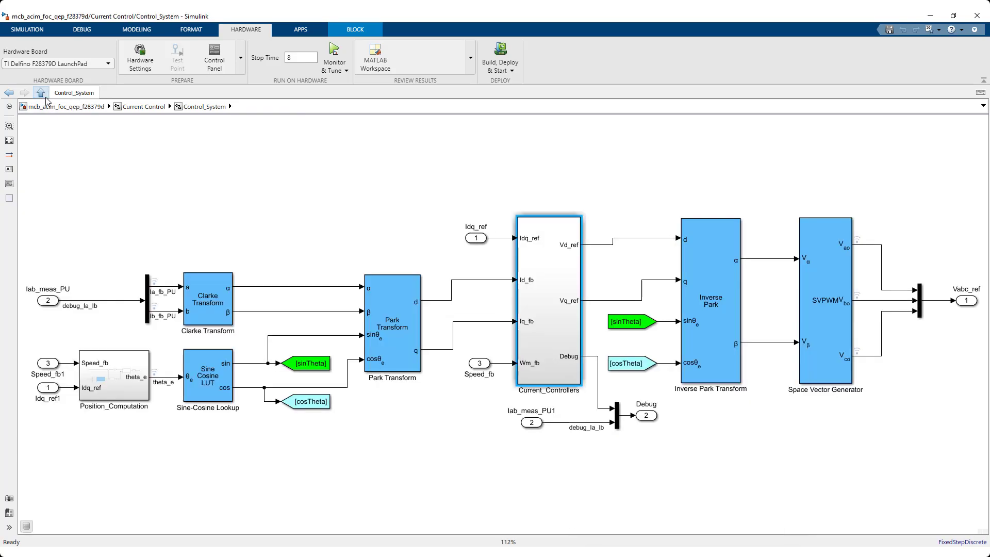
double_click(114, 379)
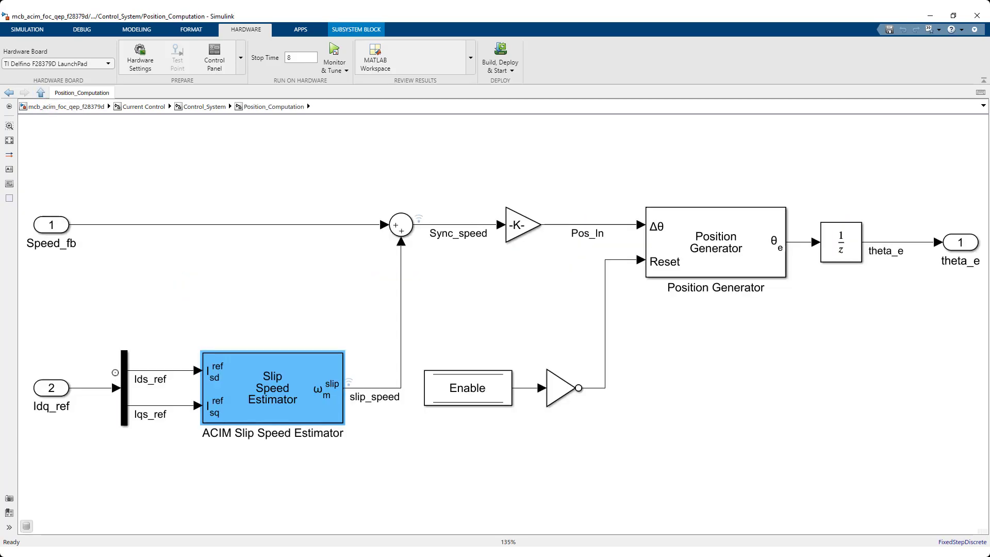
double_click(304, 411)
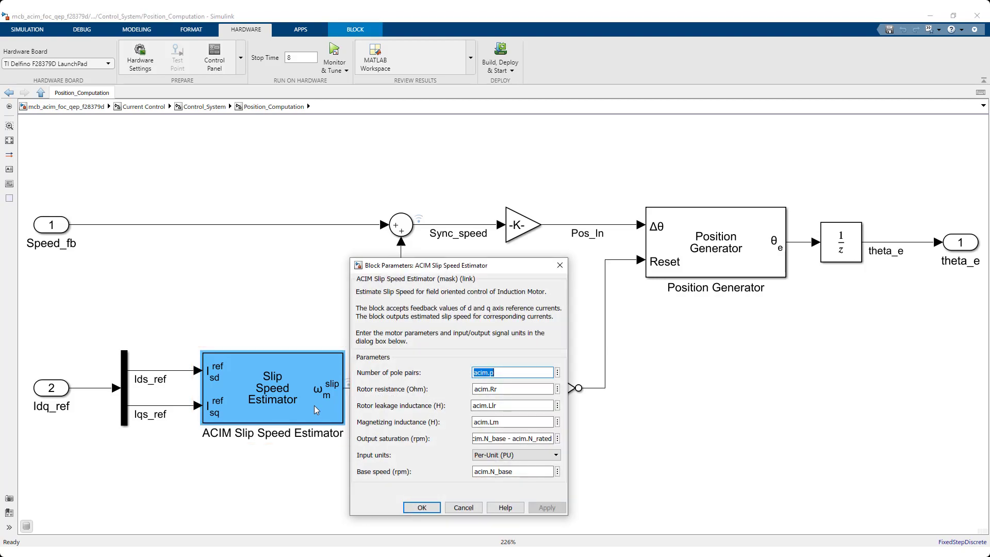
click(421, 507)
Browse Input Scaling's Calculate position and speed subsystem, then return up to Current Control
click(40, 92)
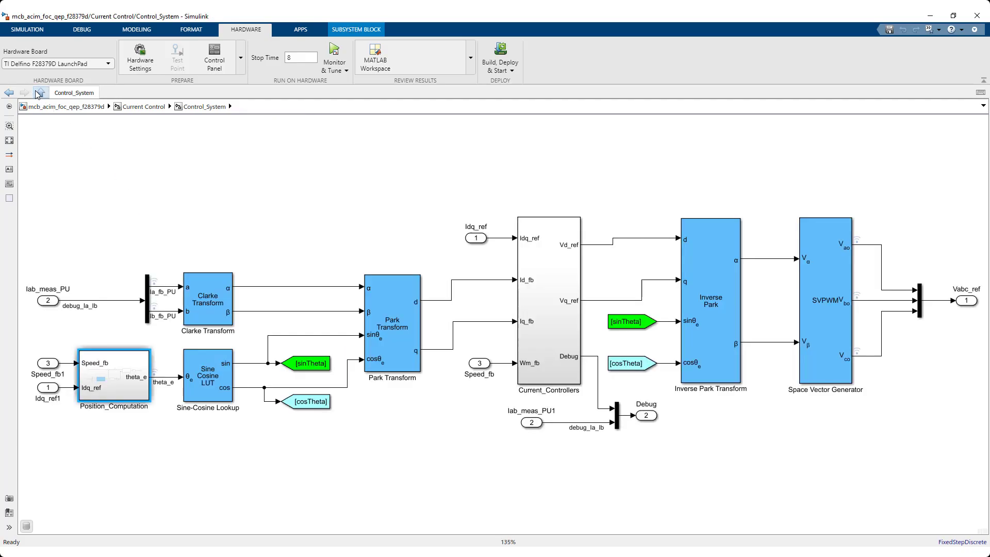
click(40, 92)
double_click(303, 345)
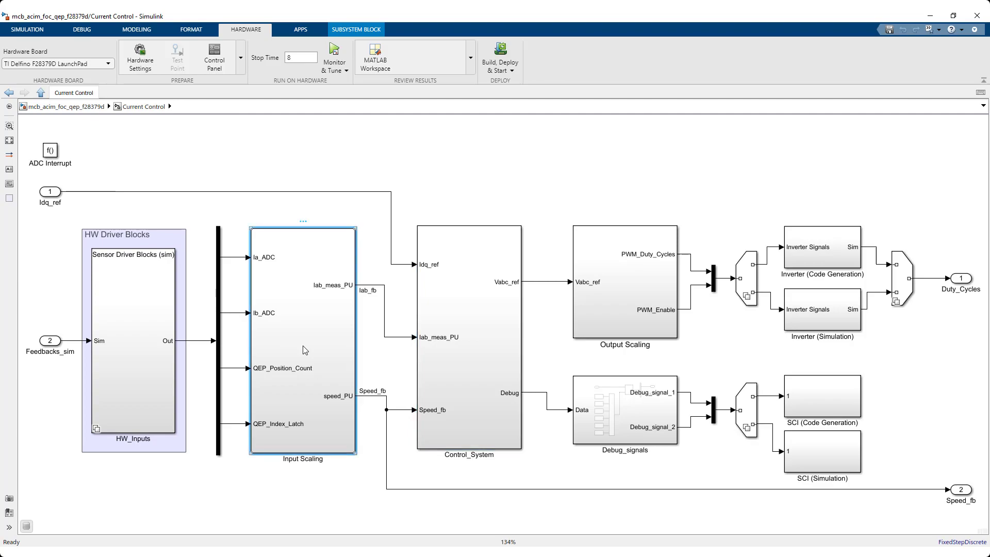
double_click(449, 460)
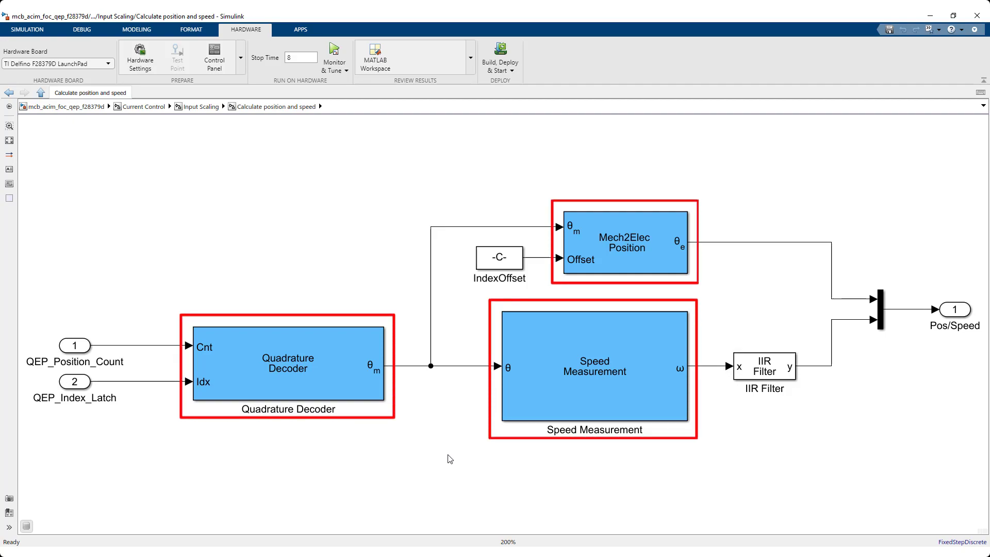
click(39, 93)
click(40, 94)
Inspect the Induction Motor parameters under Inverter and Motor > Simulation > Motor and Inverter
click(39, 94)
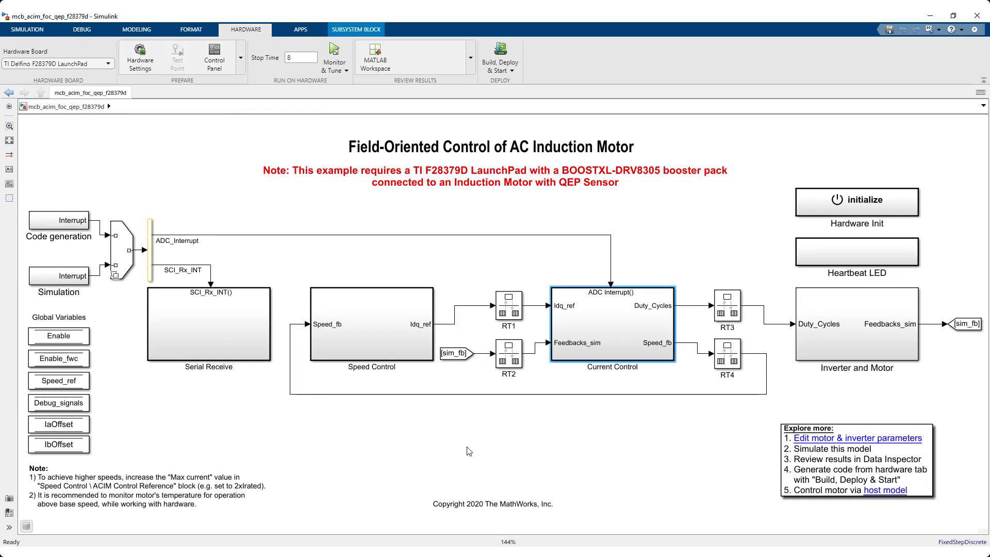
double_click(822, 348)
double_click(484, 418)
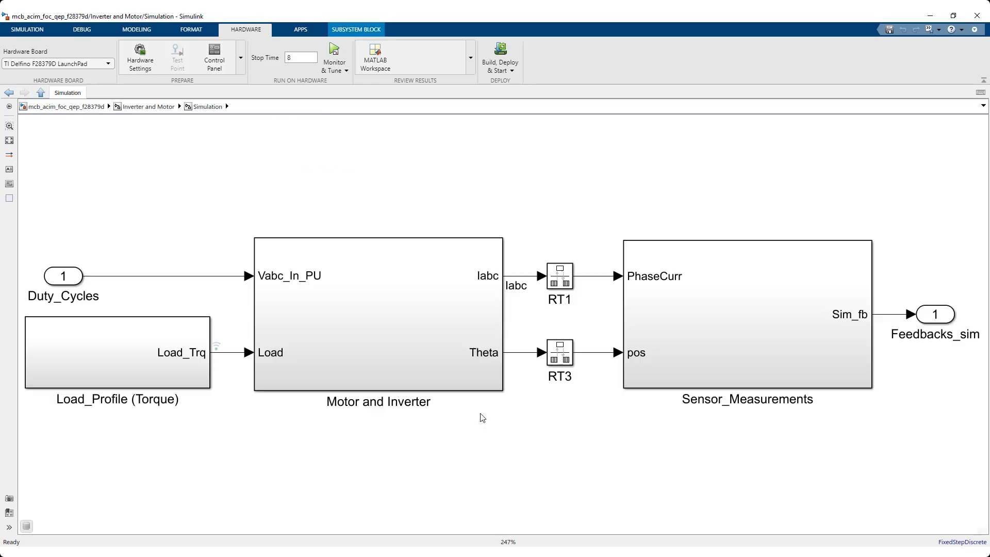
click(455, 376)
double_click(455, 376)
double_click(550, 385)
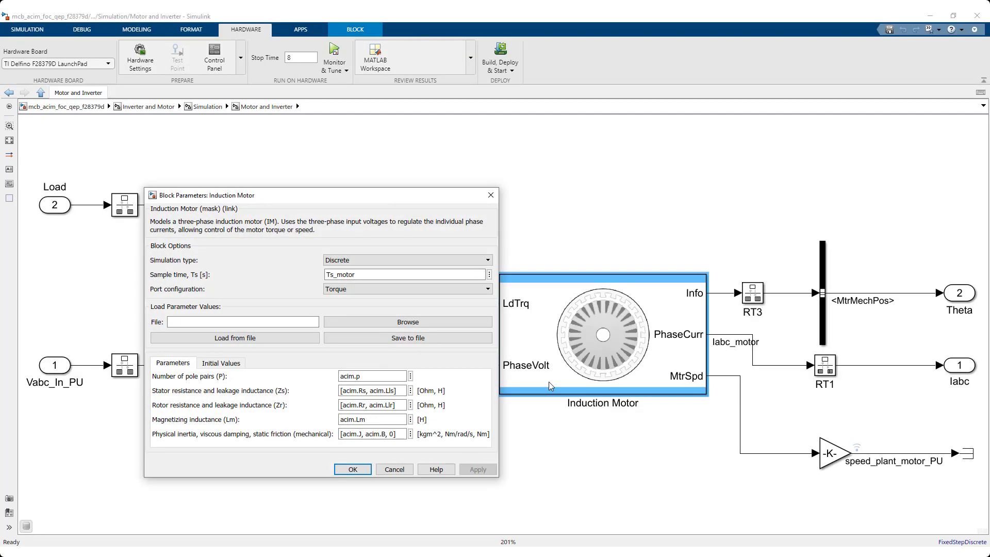
click(352, 469)
Inspect the Average-Value Inverter parameters, then return to the top-level model
click(306, 411)
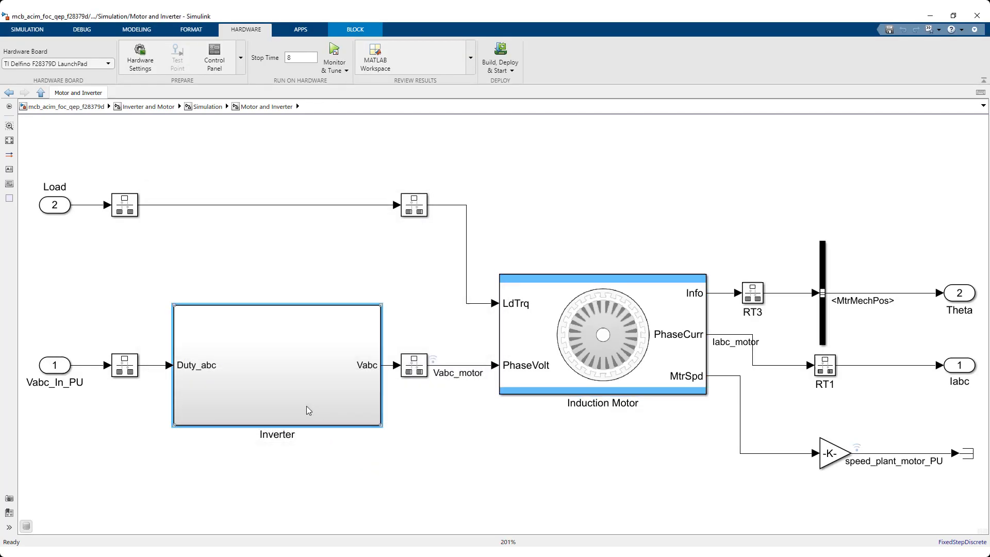
double_click(306, 411)
double_click(521, 333)
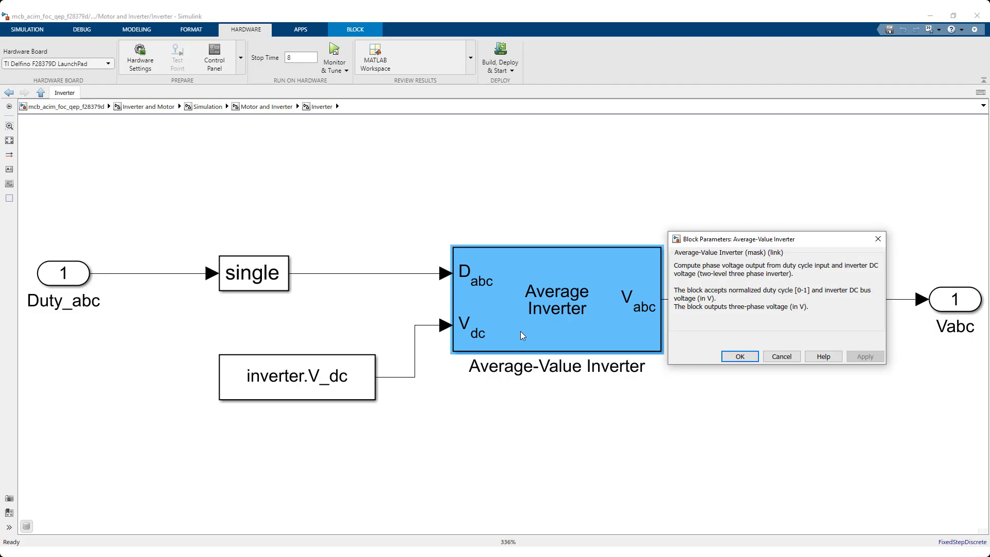
click(740, 357)
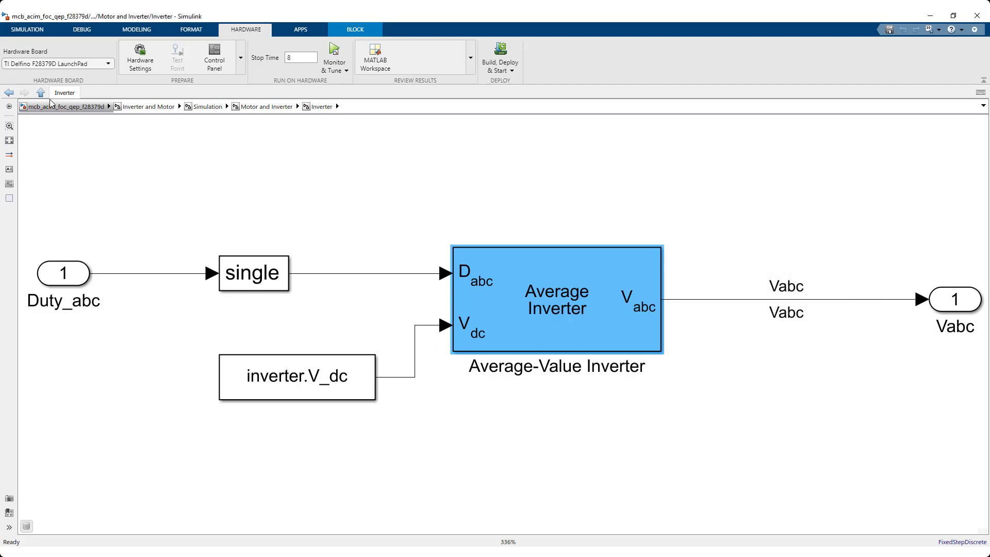
click(41, 92)
click(41, 92)
click(41, 93)
click(40, 92)
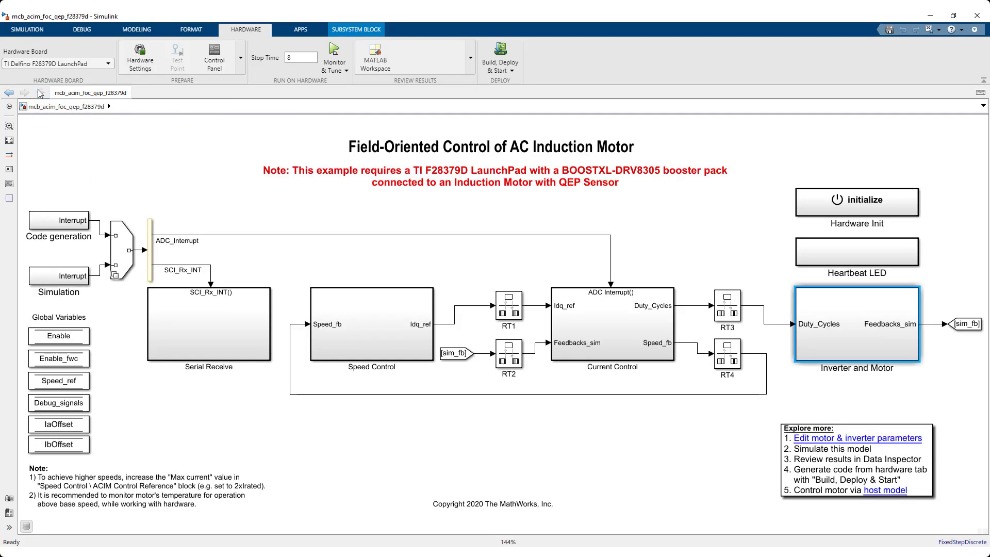
click(42, 32)
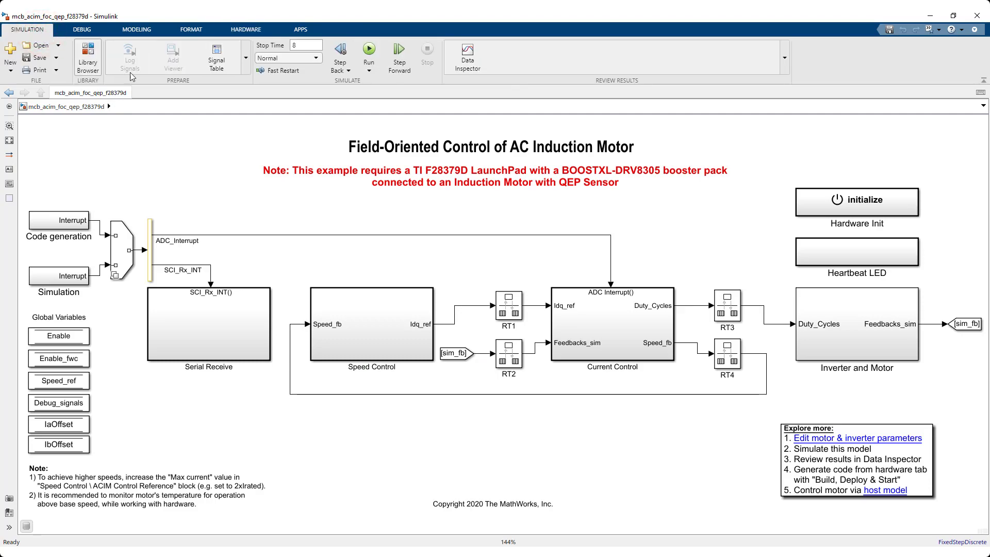
click(368, 51)
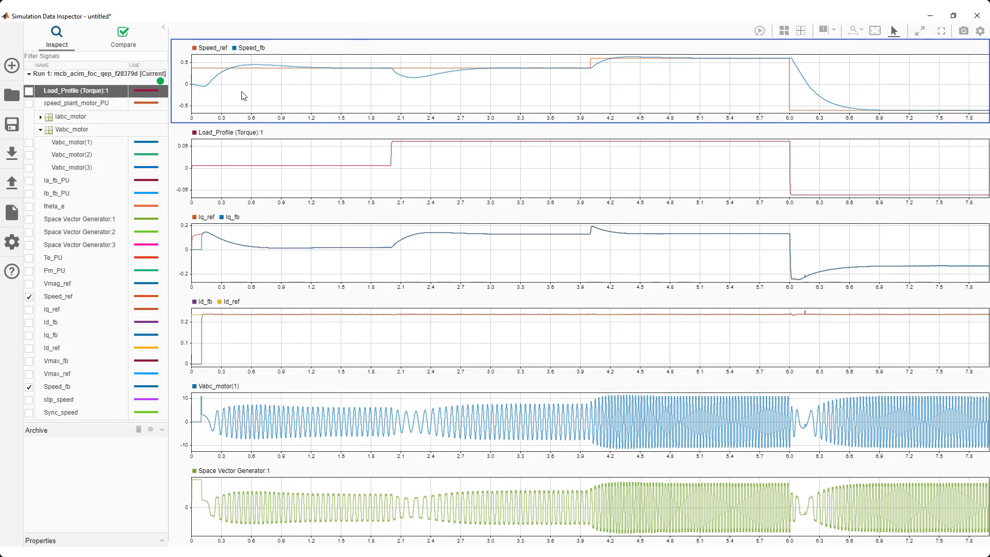
click(245, 160)
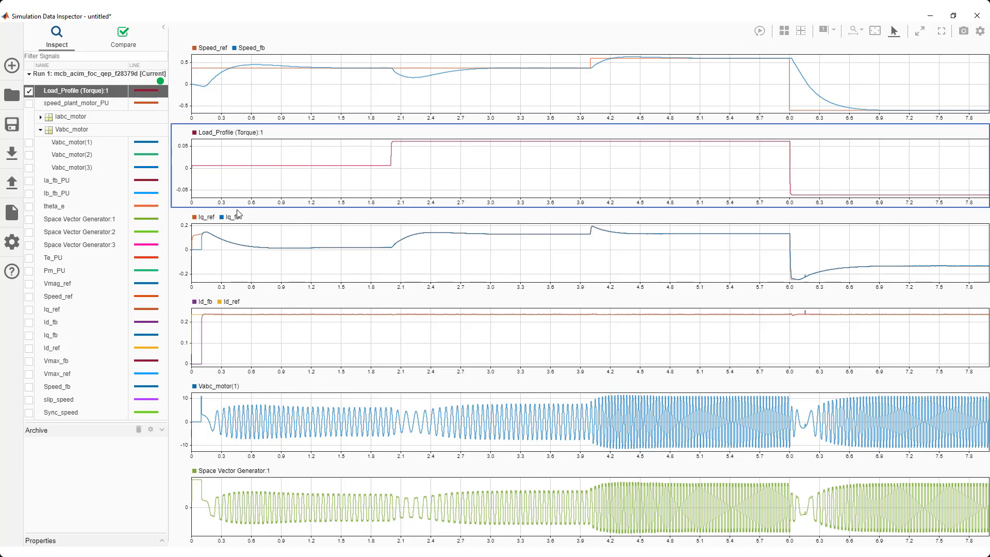
click(242, 239)
click(245, 338)
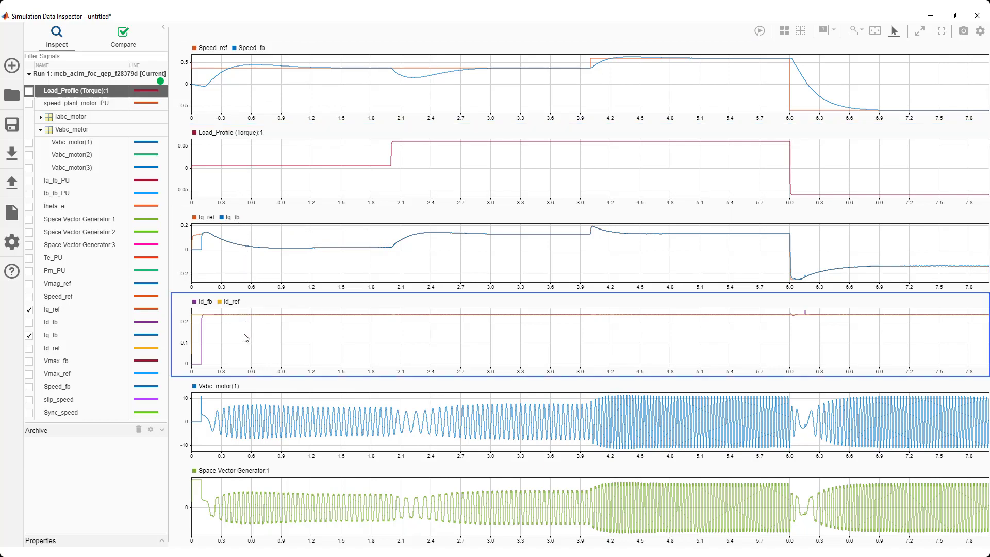
click(258, 401)
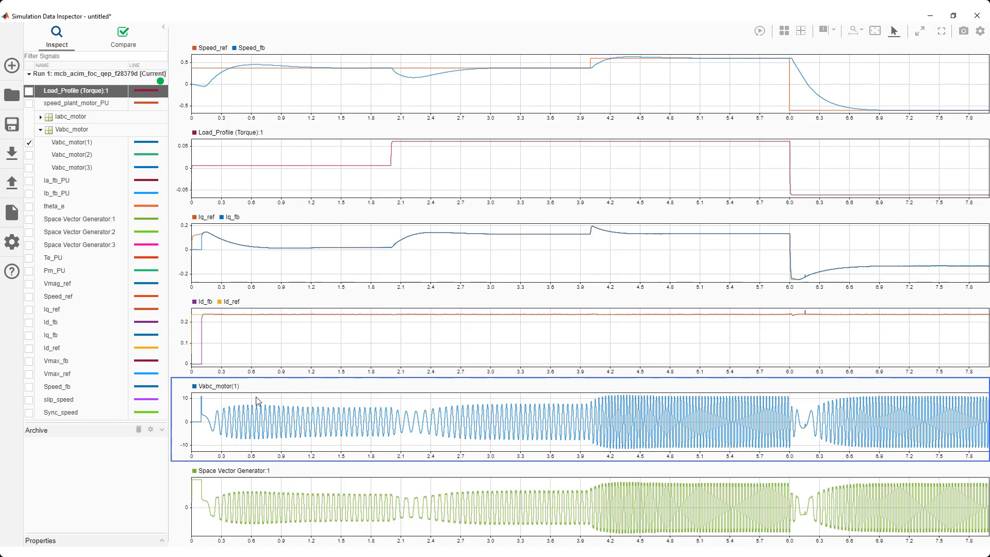
click(255, 485)
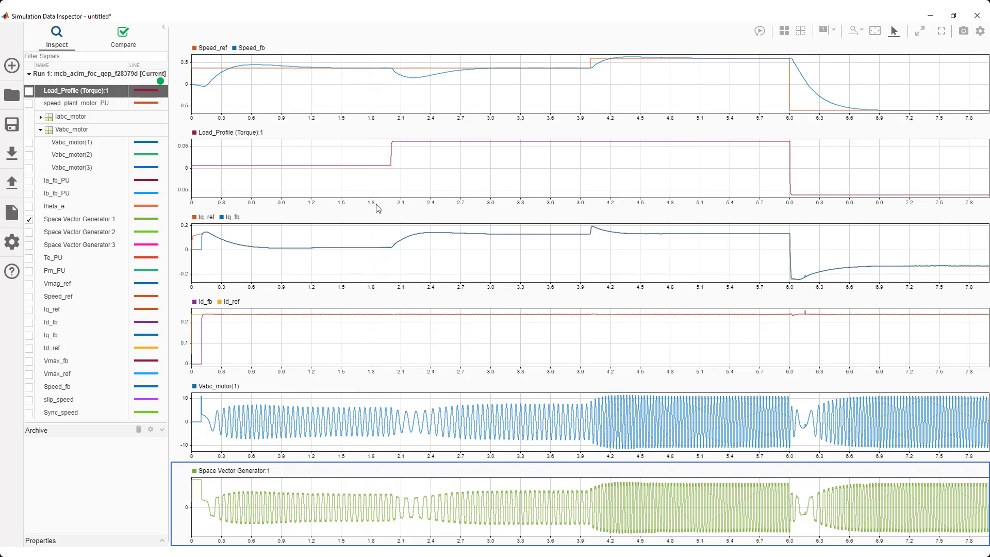
click(377, 188)
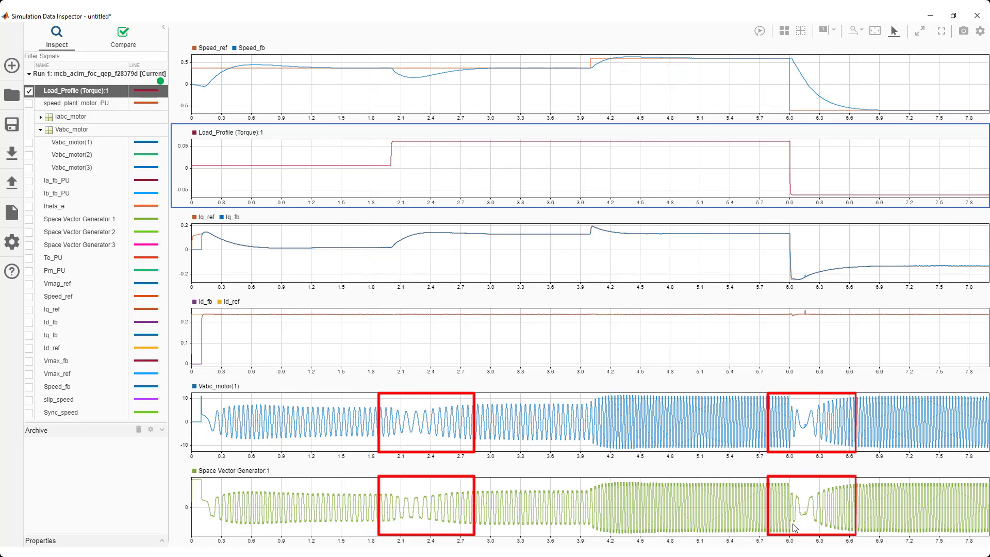
Zoom the Space Vector Generator plot's time axis to roughly 1.8–2.5 s
right_click(414, 489)
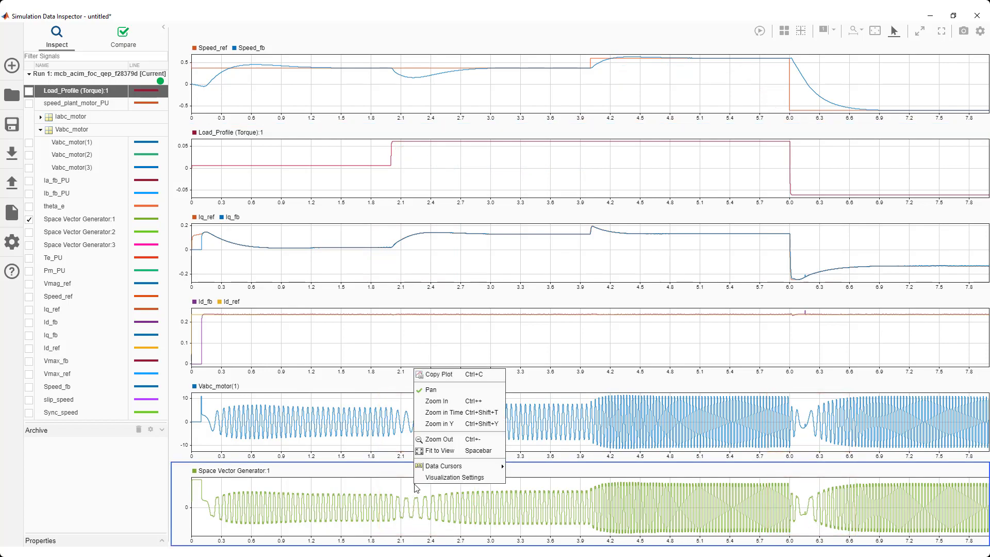
click(441, 412)
drag(369, 494, 444, 499)
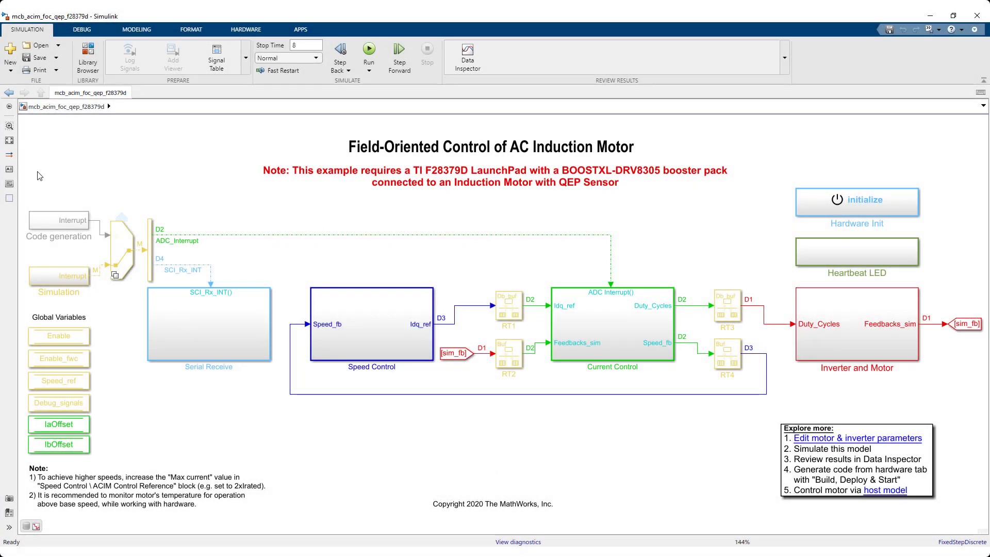
click(12, 157)
click(41, 212)
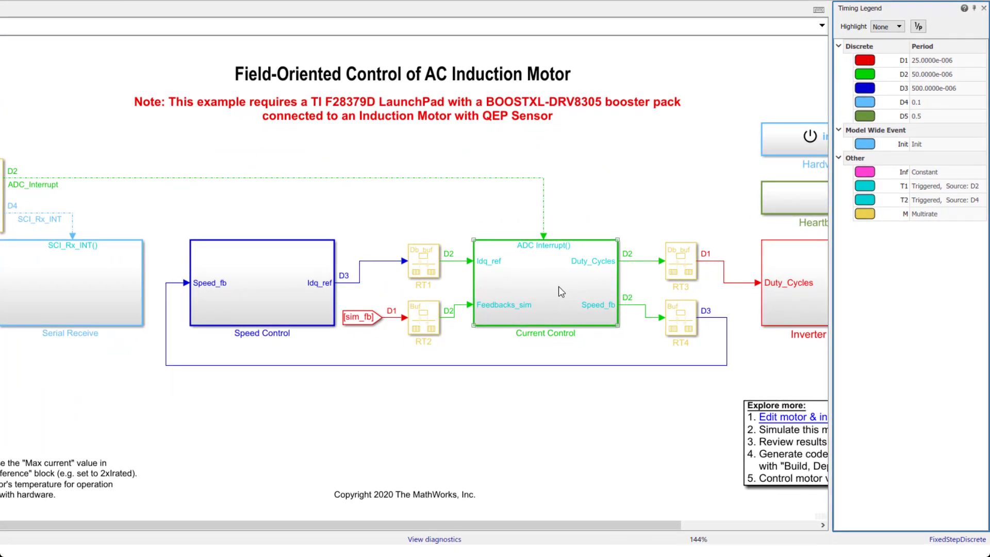
click(624, 327)
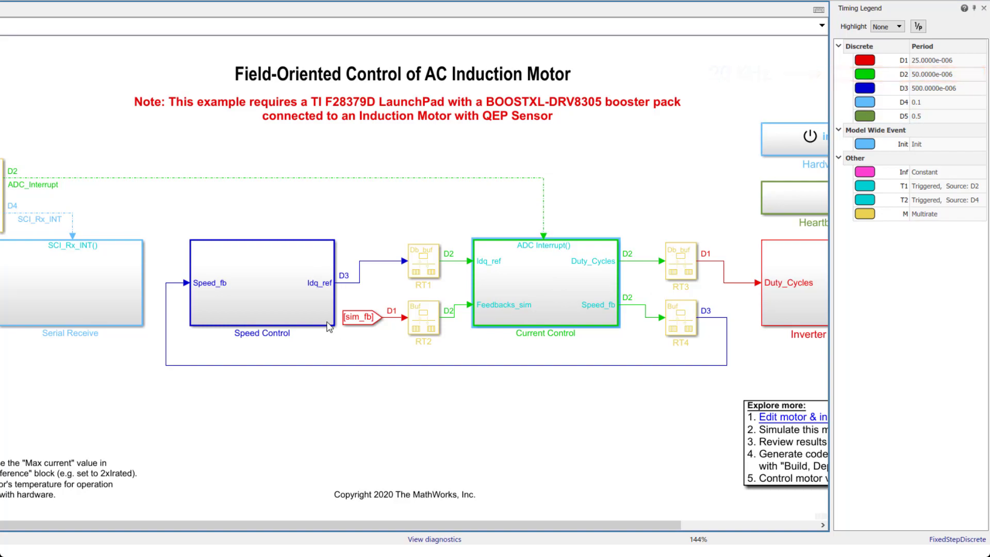
click(293, 292)
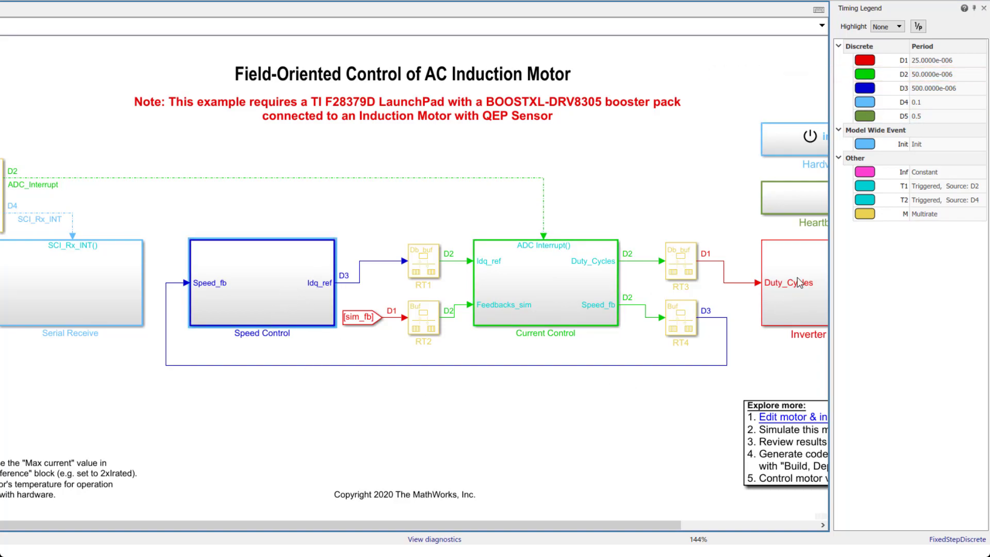
click(931, 92)
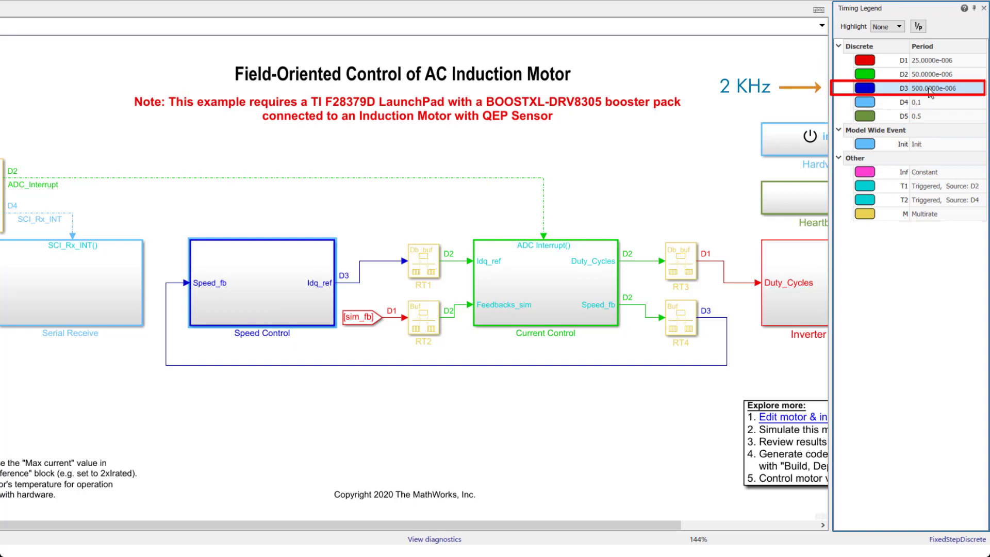
click(983, 8)
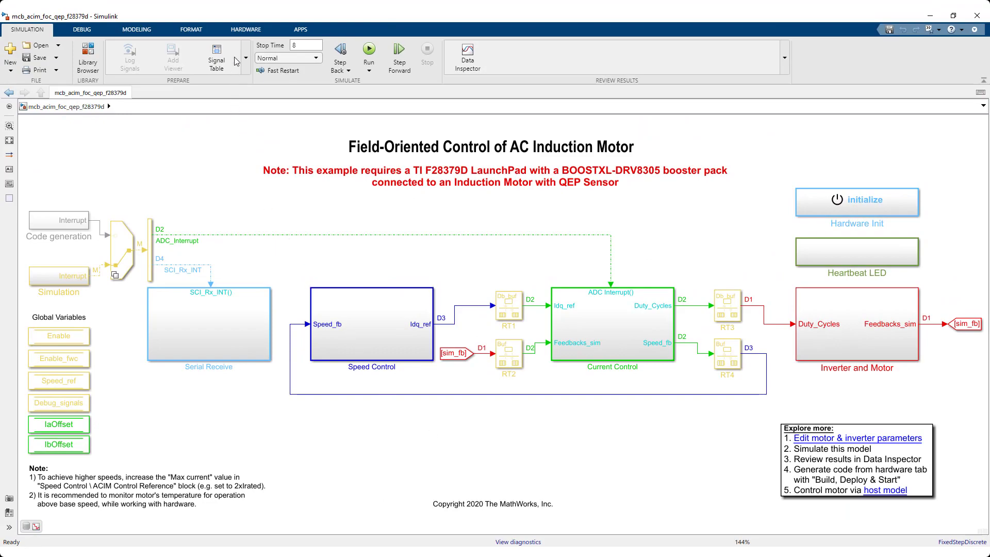
Open the mcb_acim_foc_host_model host model from the Hardware tab's Explore more link
click(246, 30)
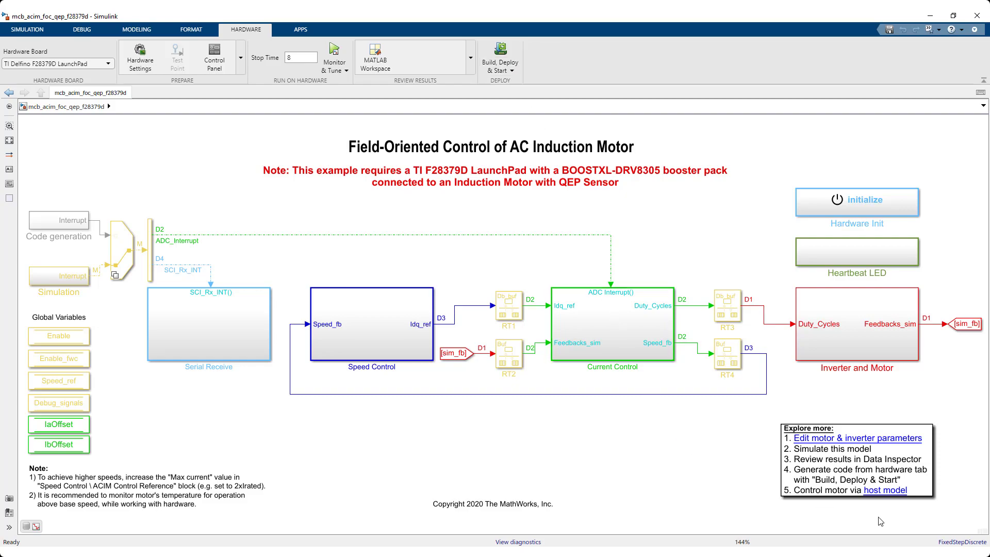
click(891, 494)
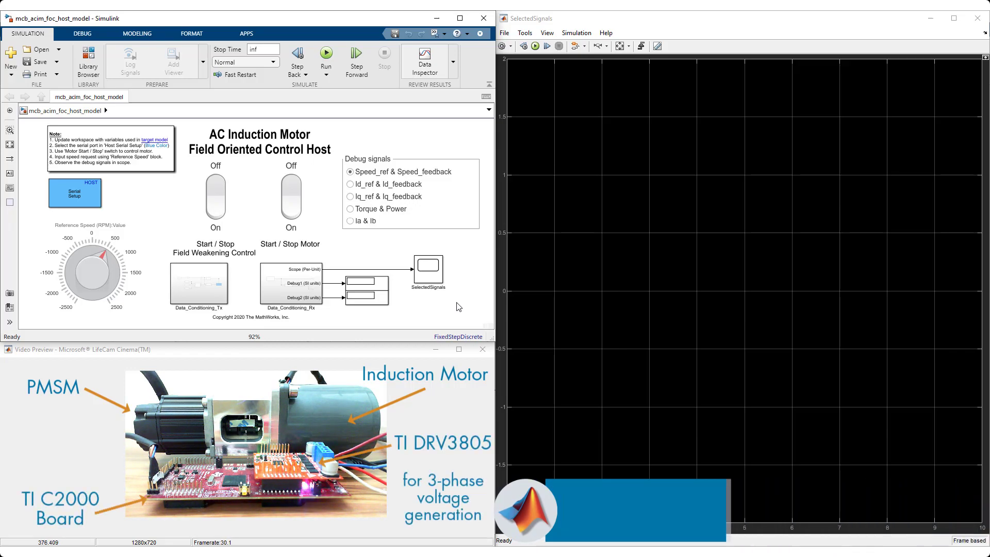
Run the host model with the motor on, reference speed near −930 RPM, plotting Id_ref & Id_feedback
click(327, 57)
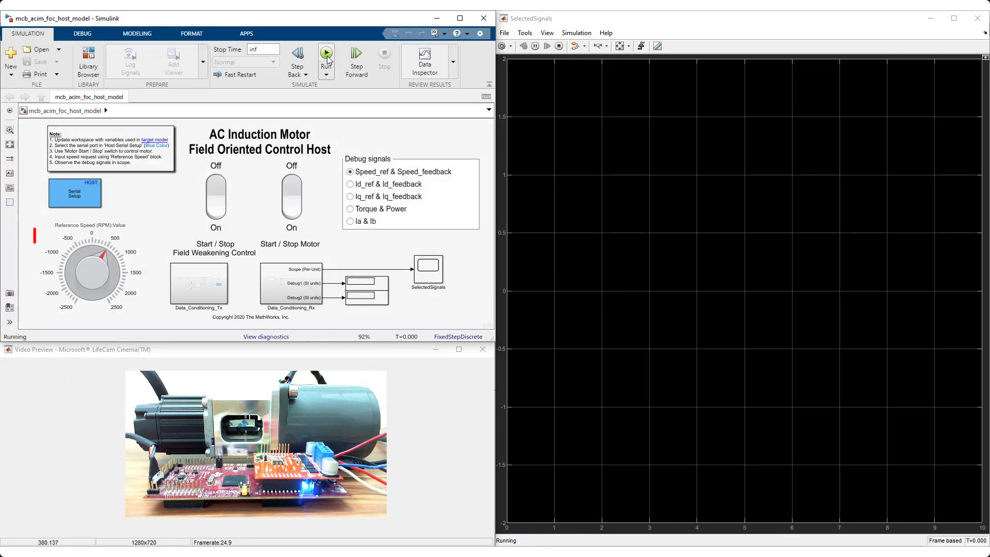
click(293, 210)
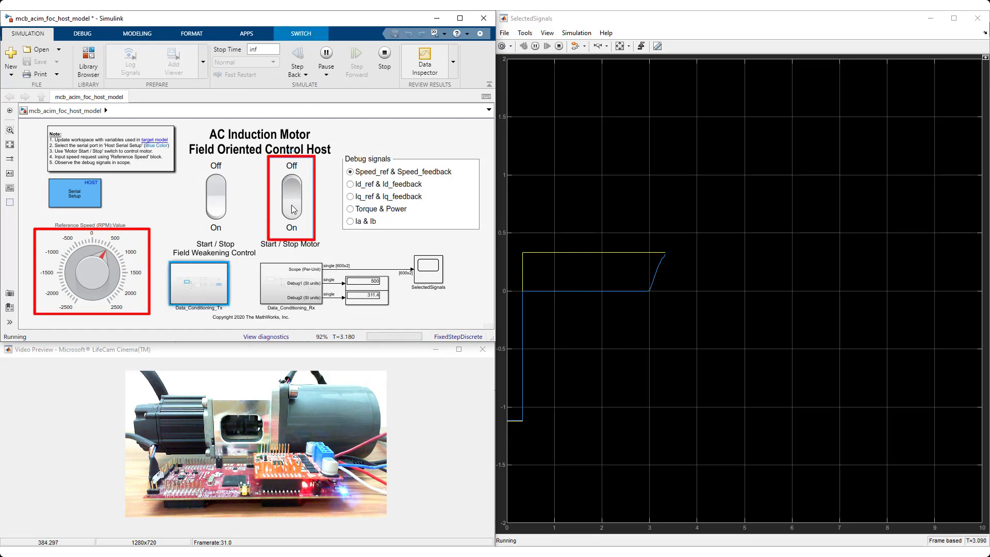
click(111, 256)
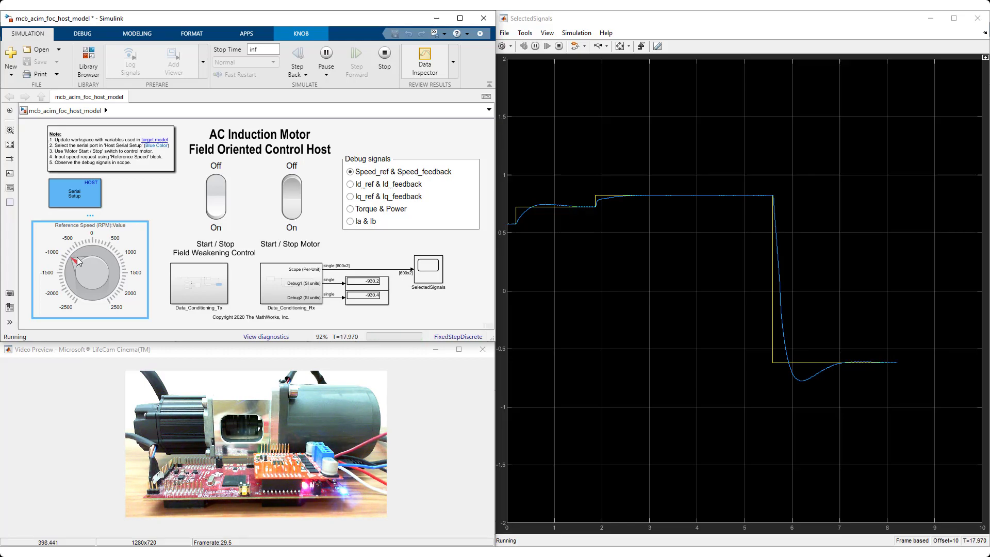
click(350, 184)
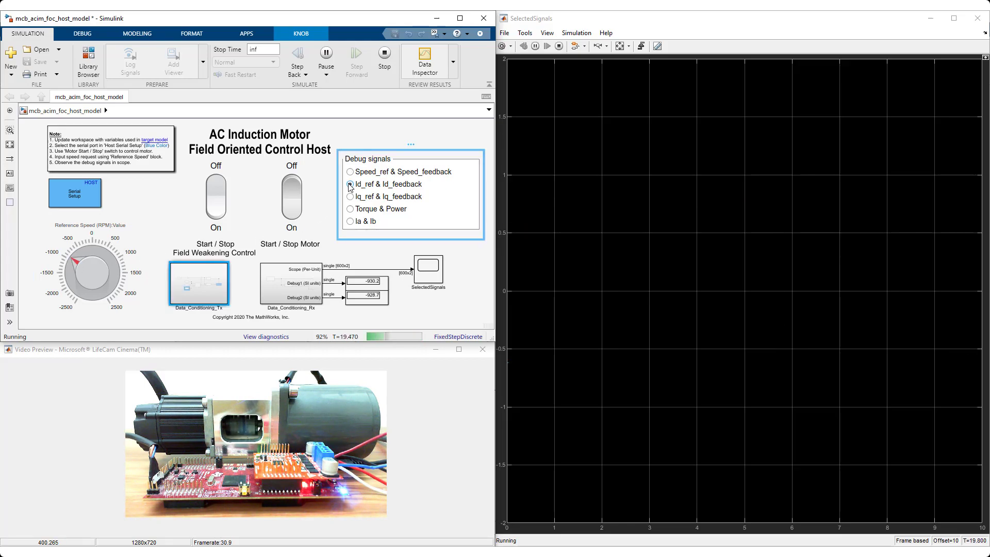
Set the SelectedSignals scope time span to 0.1 s and autoscale the Id plot
click(621, 46)
right_click(626, 196)
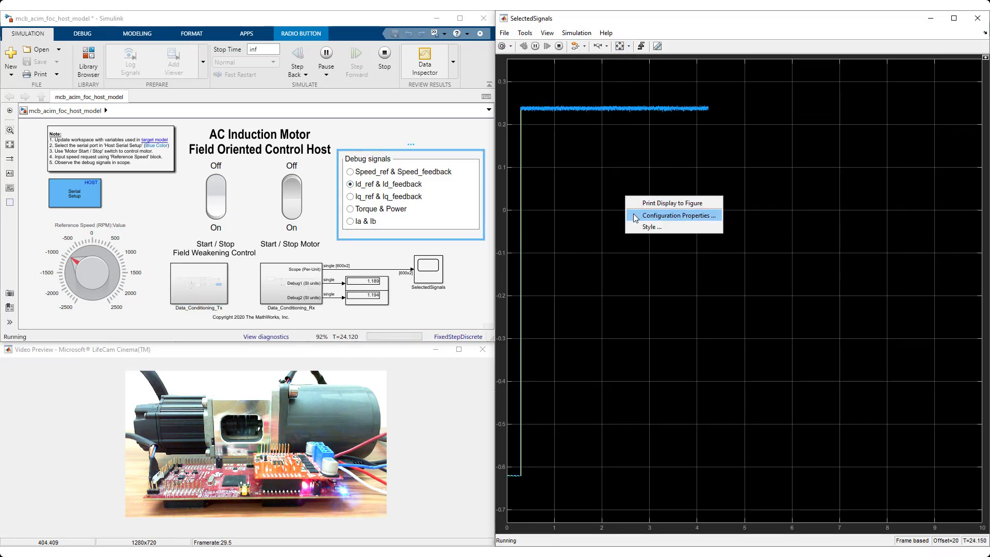
click(637, 213)
click(429, 213)
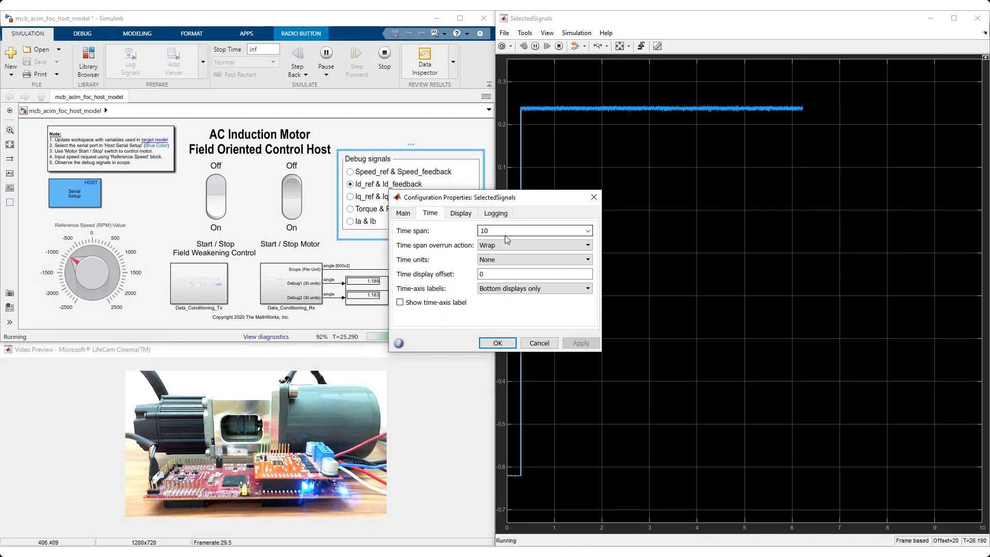
text(0.1)
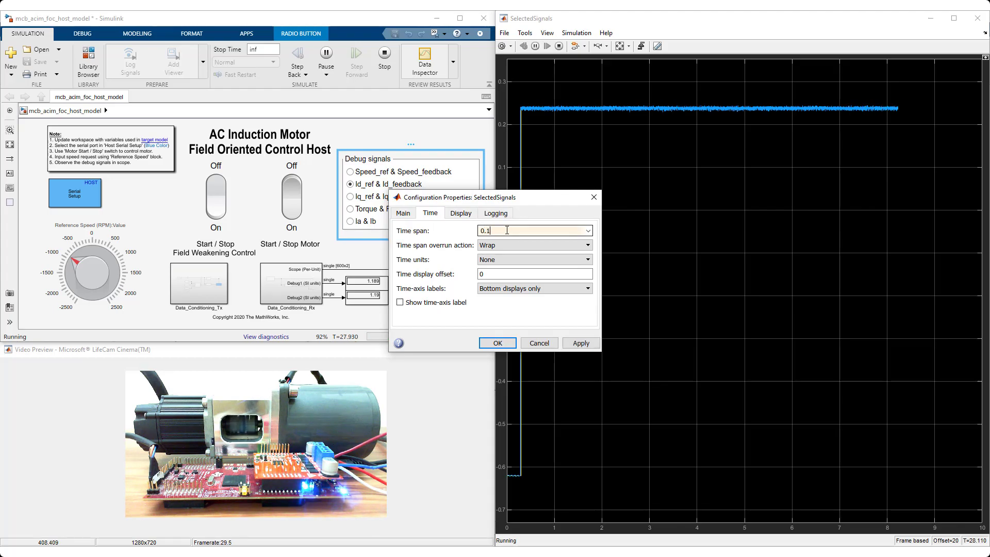
key(Return)
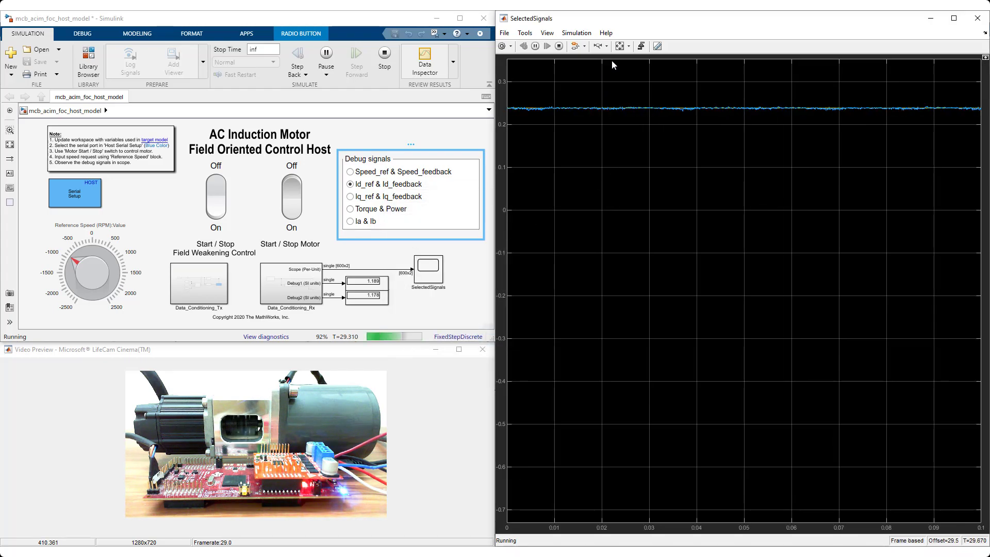
click(619, 48)
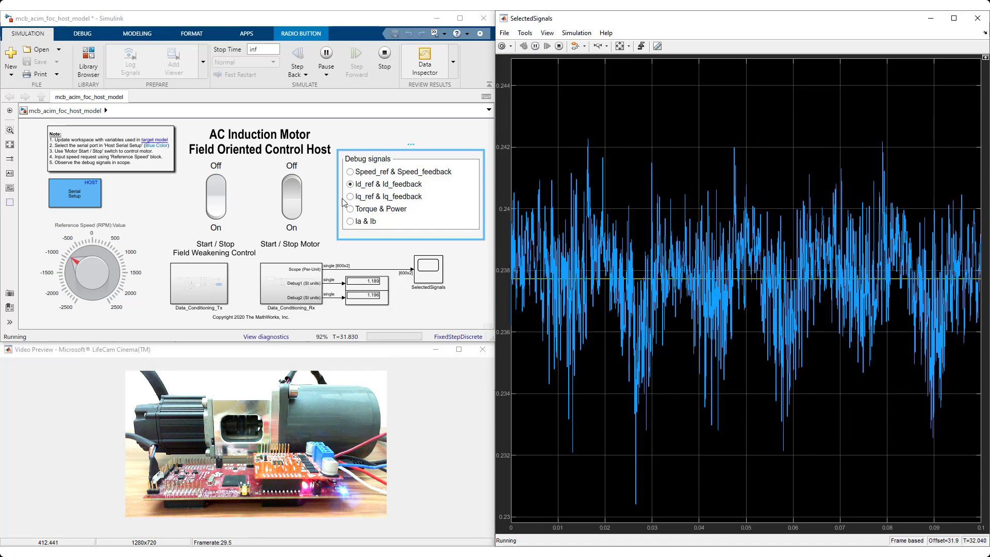
Plot Iq_ref & Iq_feedback, then Torque & Power, then Ia & Ib, autoscaling each
click(351, 197)
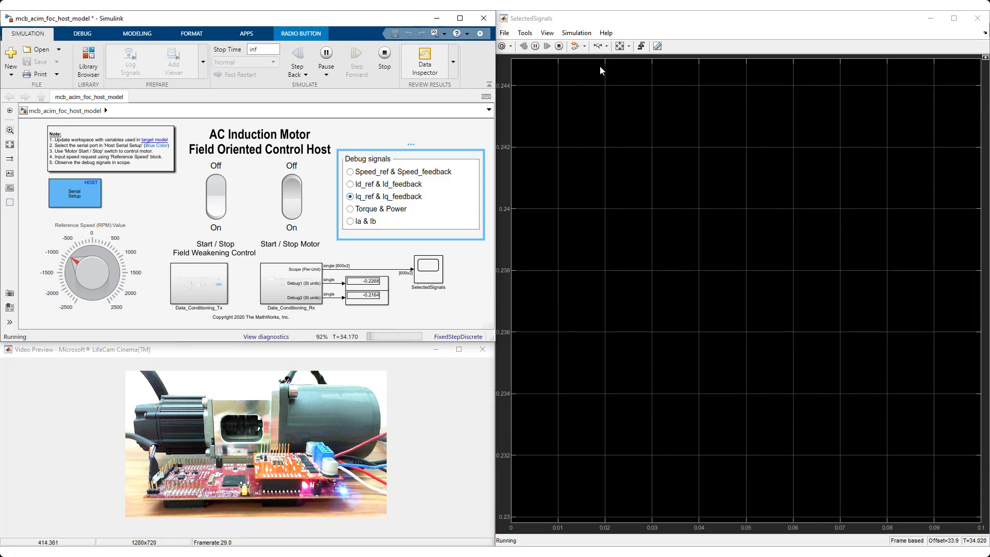
click(619, 47)
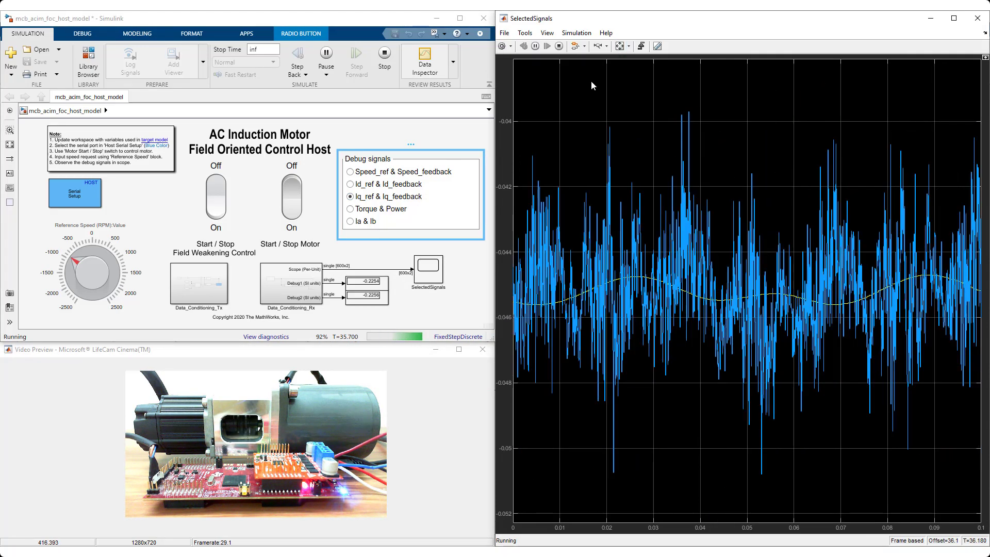
click(351, 209)
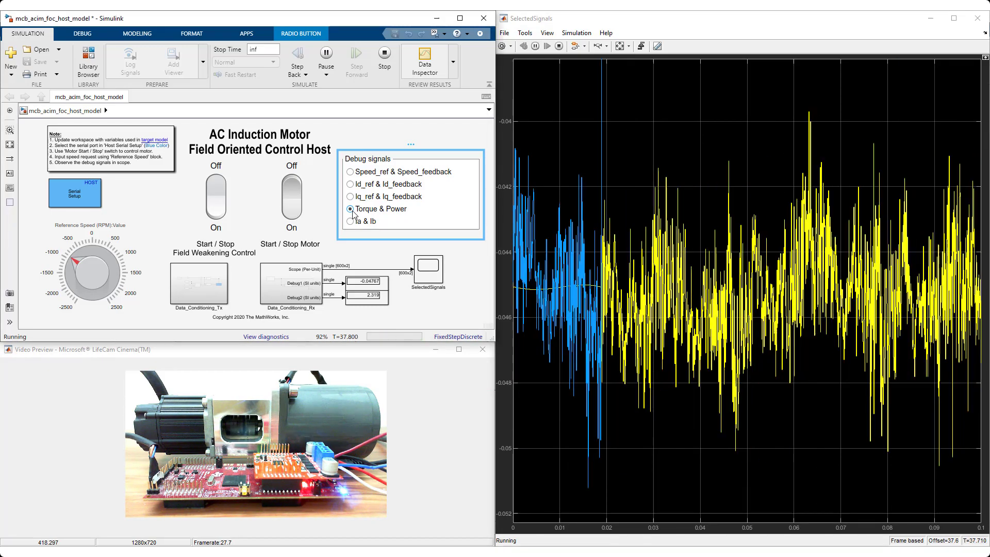
click(620, 46)
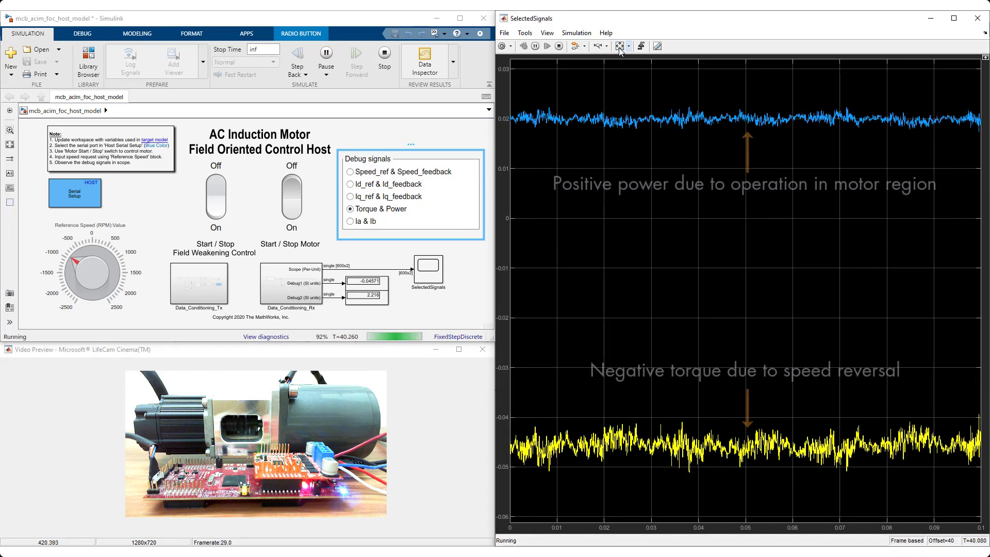
click(350, 223)
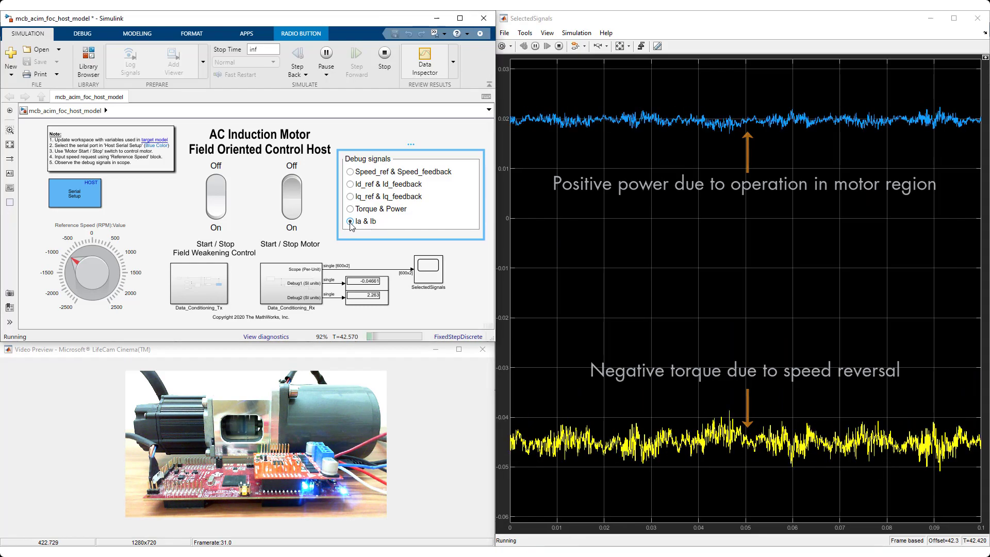
click(621, 49)
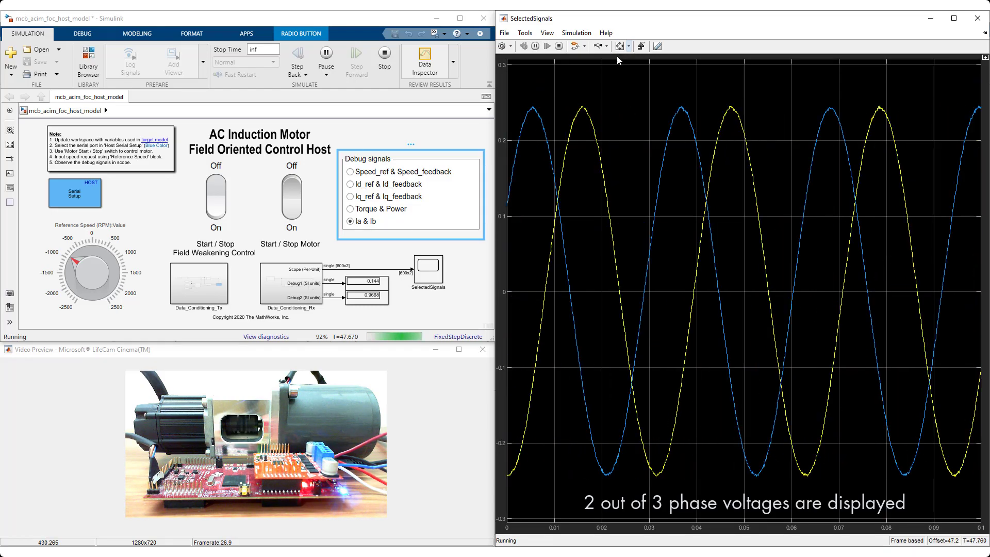
Turn the Start/Stop Motor switch off and stop the running host model
click(285, 187)
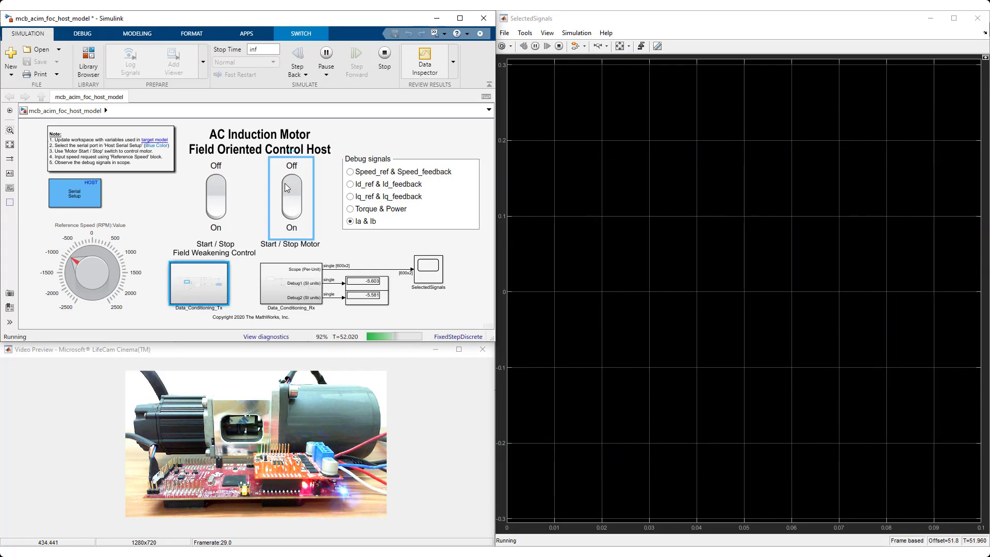
click(387, 55)
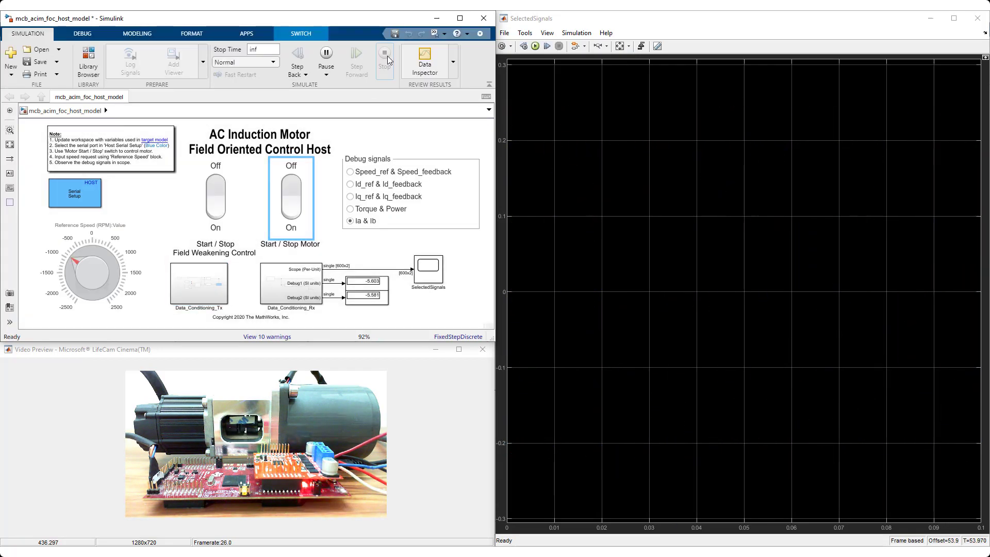